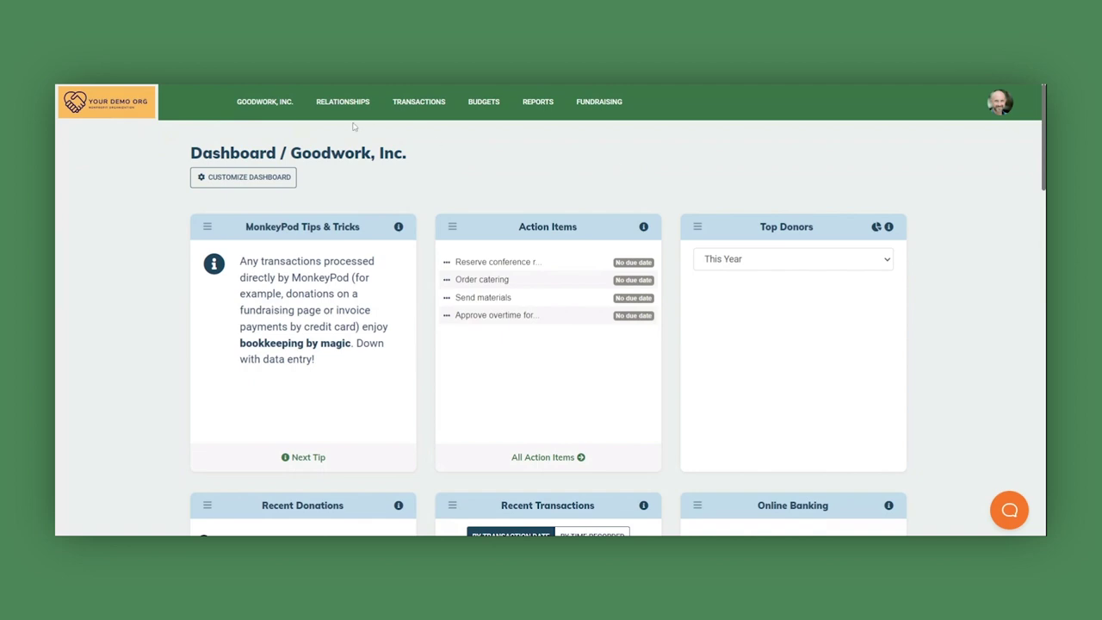
- Start a new board meeting in Board HQ, scheduled for April 30, 2023 at 6:00 PM
{"action": "left_click", "coordinate": [280, 104]}
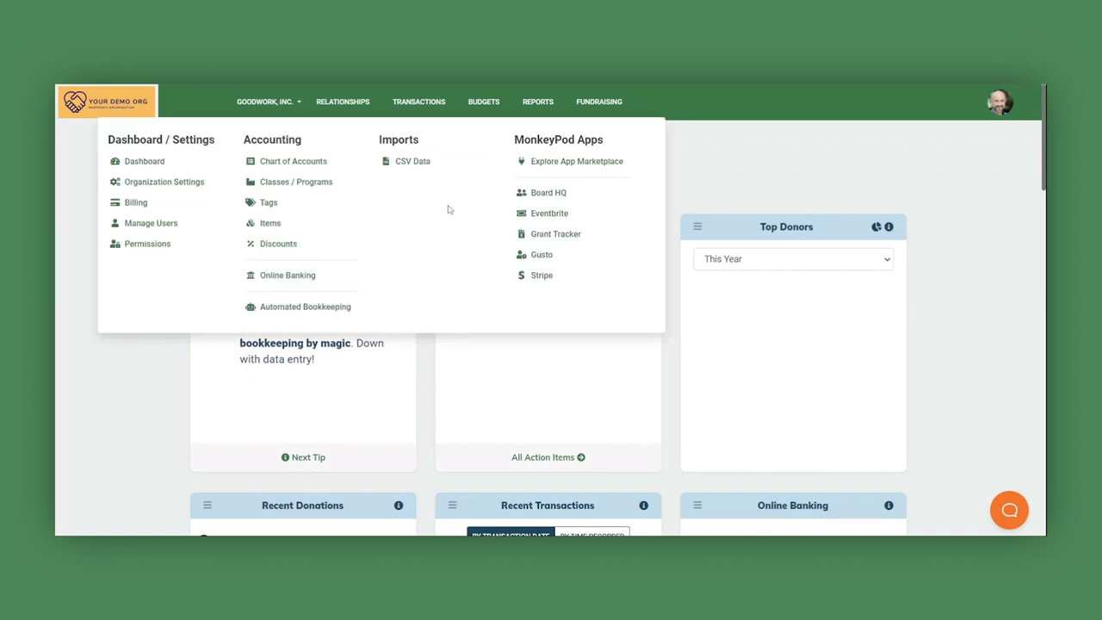
{"action": "left_click", "coordinate": [550, 198]}
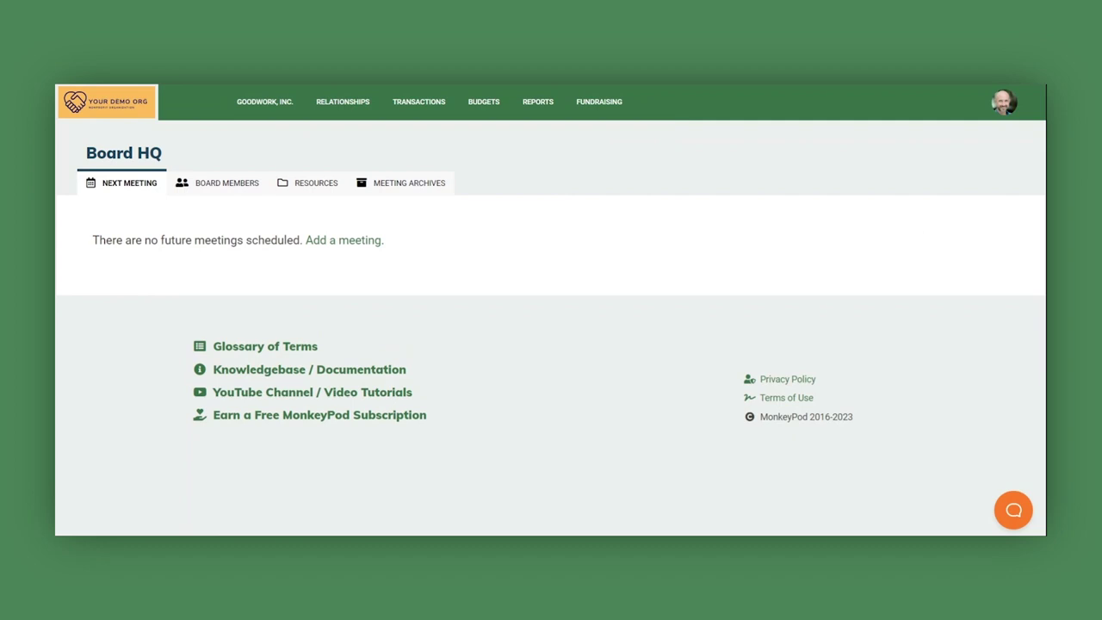
{"action": "left_click", "coordinate": [346, 241]}
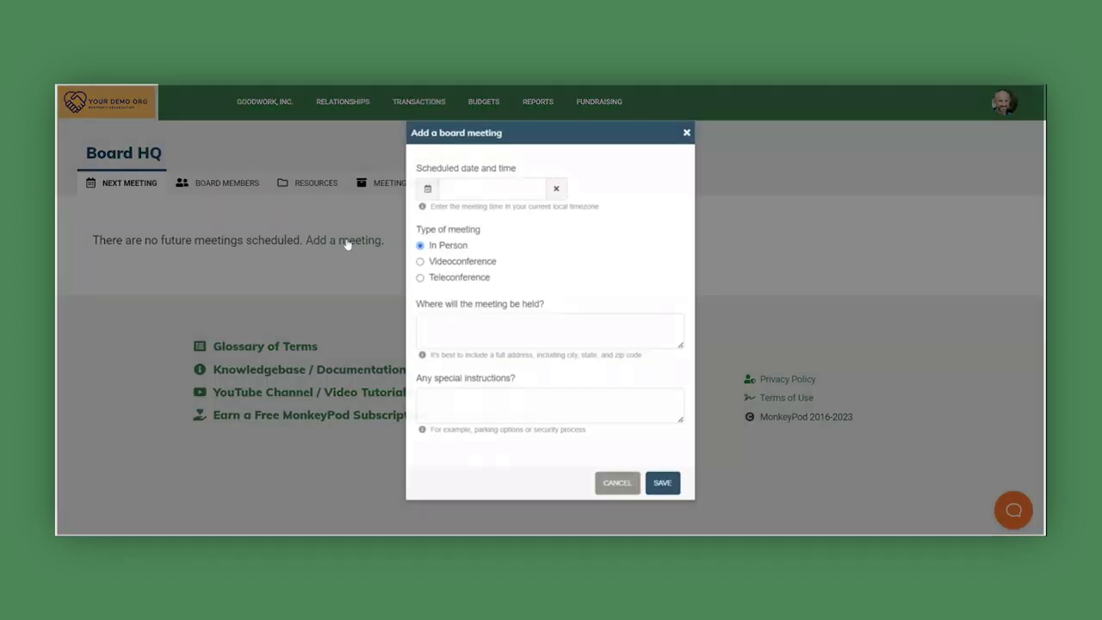
{"action": "left_click", "coordinate": [496, 191]}
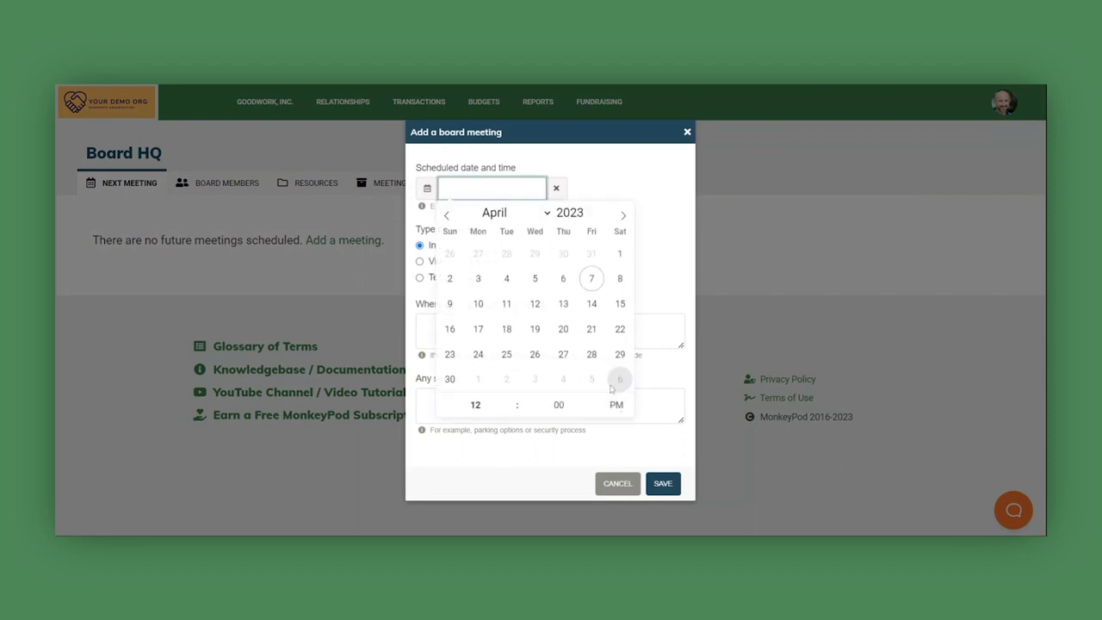
{"action": "left_click", "coordinate": [450, 378]}
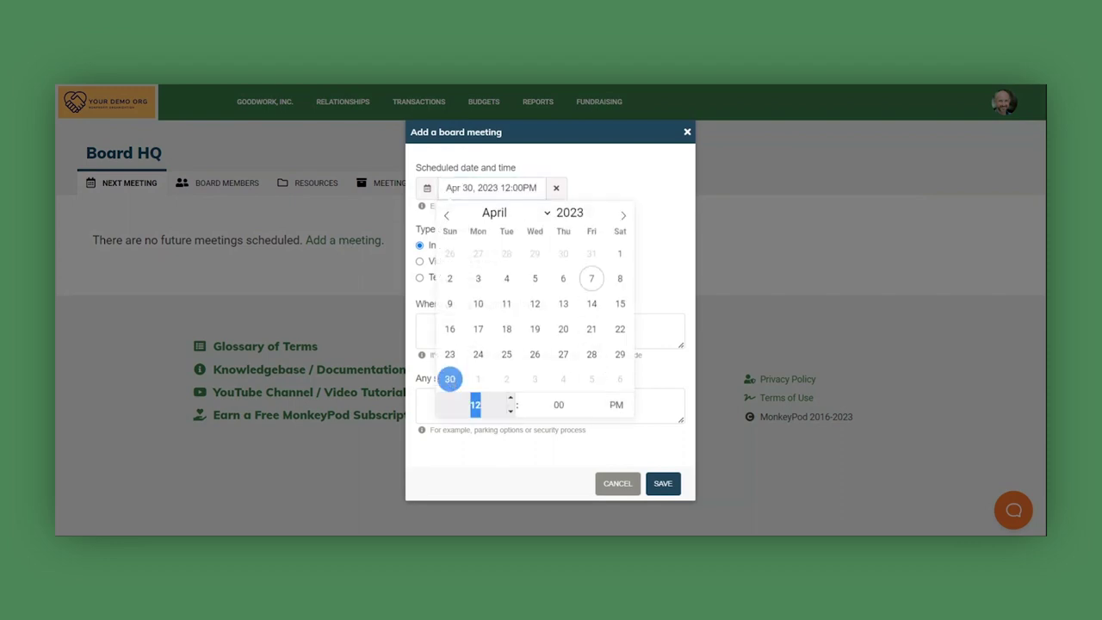
{"action": "type", "text": "6"}
{"action": "left_click", "coordinate": [536, 459]}
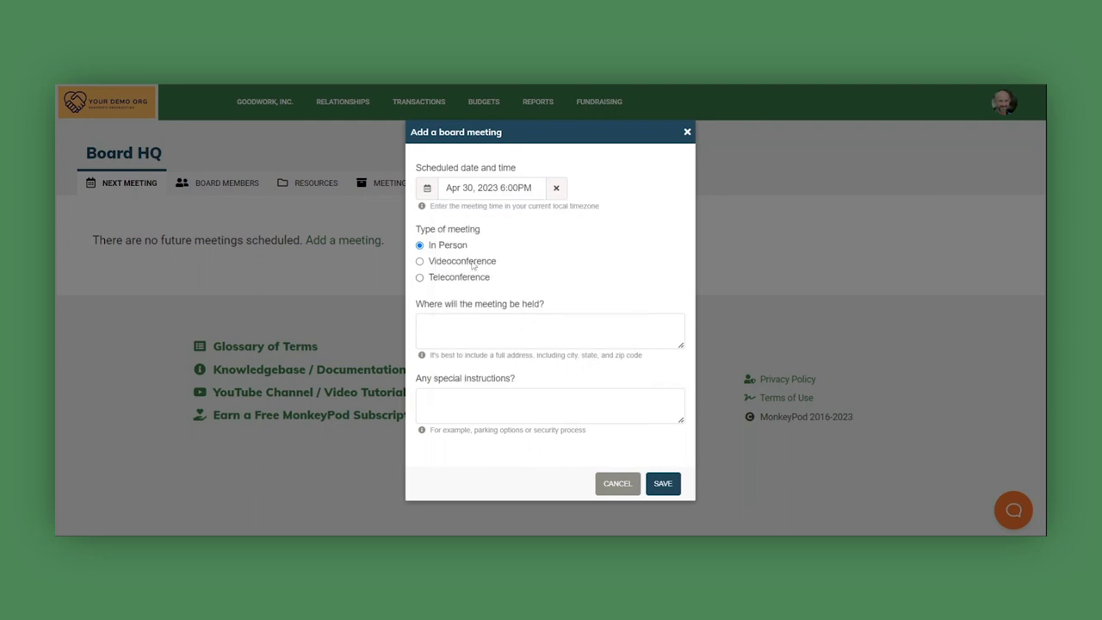
- Enter the street address where the meeting will be held, add the special instructions "Parking in back lot", and save the meeting
{"action": "left_click", "coordinate": [487, 336]}
{"action": "type", "text": "123"}
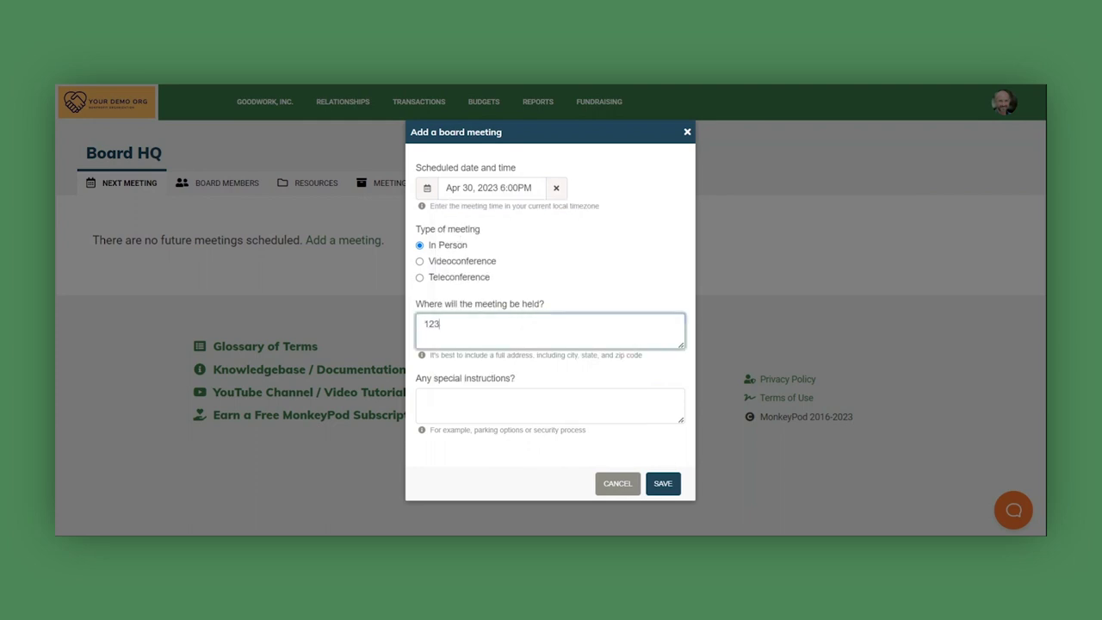
{"action": "type", "text": " Main Street"}
{"action": "left_click", "coordinate": [550, 405]}
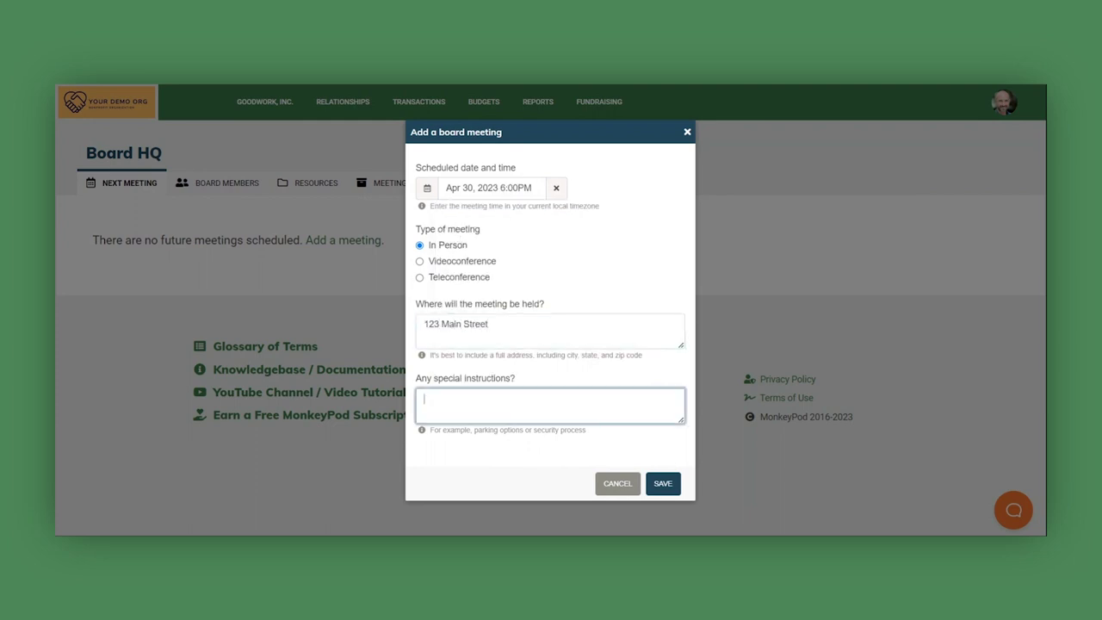
{"action": "type", "text": "Pakring"}
{"action": "key", "text": "BackSpace"}
{"action": "key", "text": "BackSpace"}
{"action": "key", "text": "BackSpace"}
{"action": "key", "text": "BackSpace"}
{"action": "key", "text": "BackSpace"}
{"action": "type", "text": "rking in back lot"}
{"action": "left_click", "coordinate": [659, 485]}
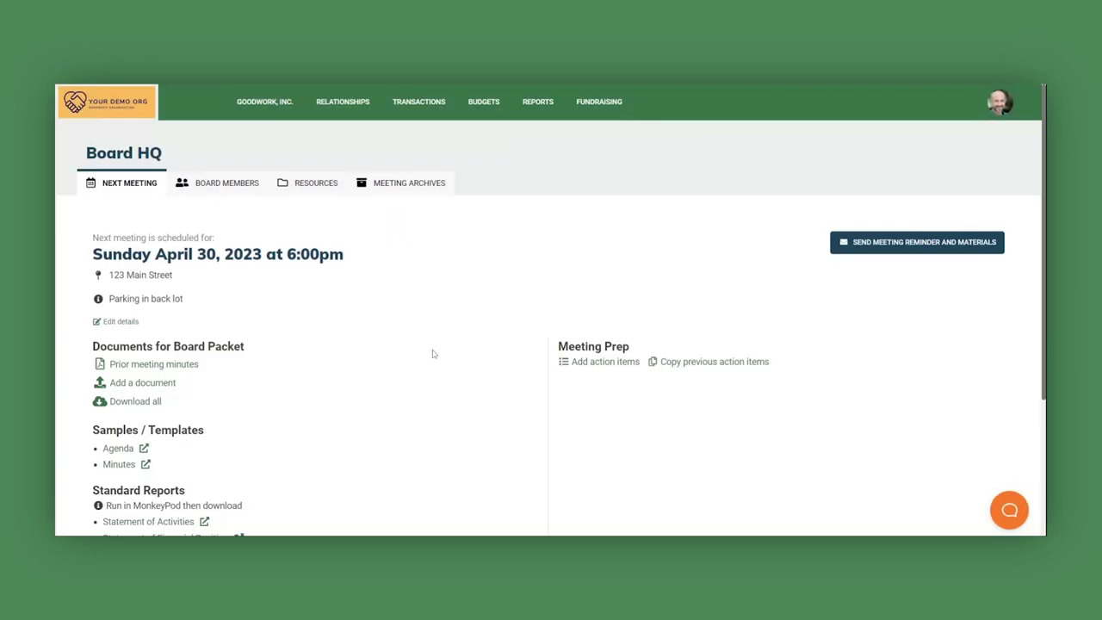
- Copy the previous meeting's action items into Meeting Prep and add another item, "Hire additional security"
{"action": "scroll", "coordinate": [376, 353], "scroll_direction": "down", "scroll_amount": 2}
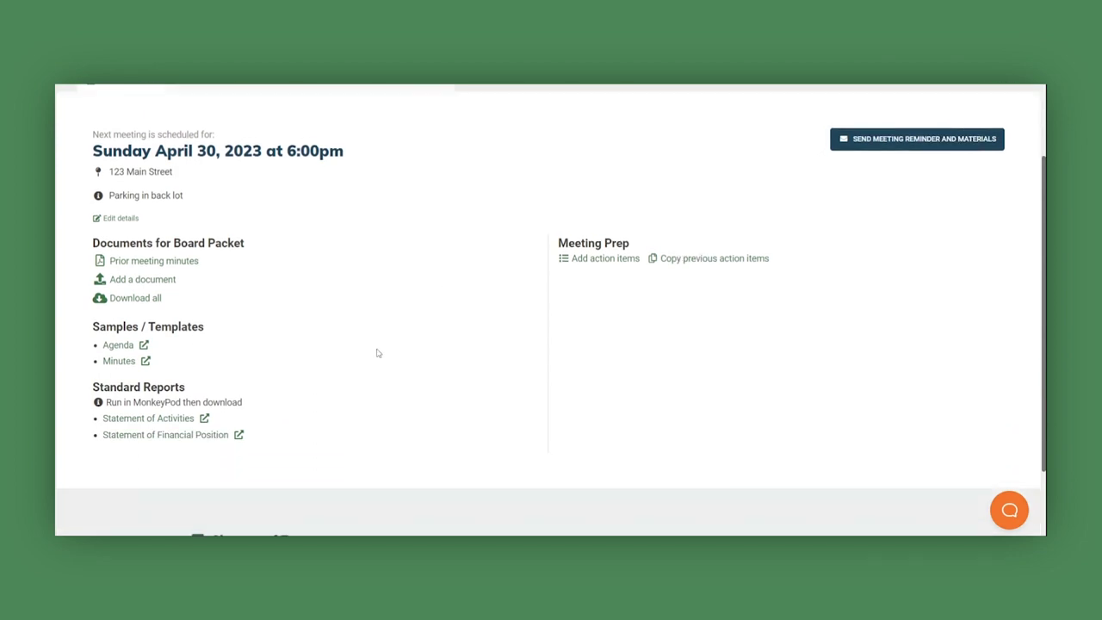
{"action": "scroll", "coordinate": [551, 310], "scroll_direction": "up", "scroll_amount": 1}
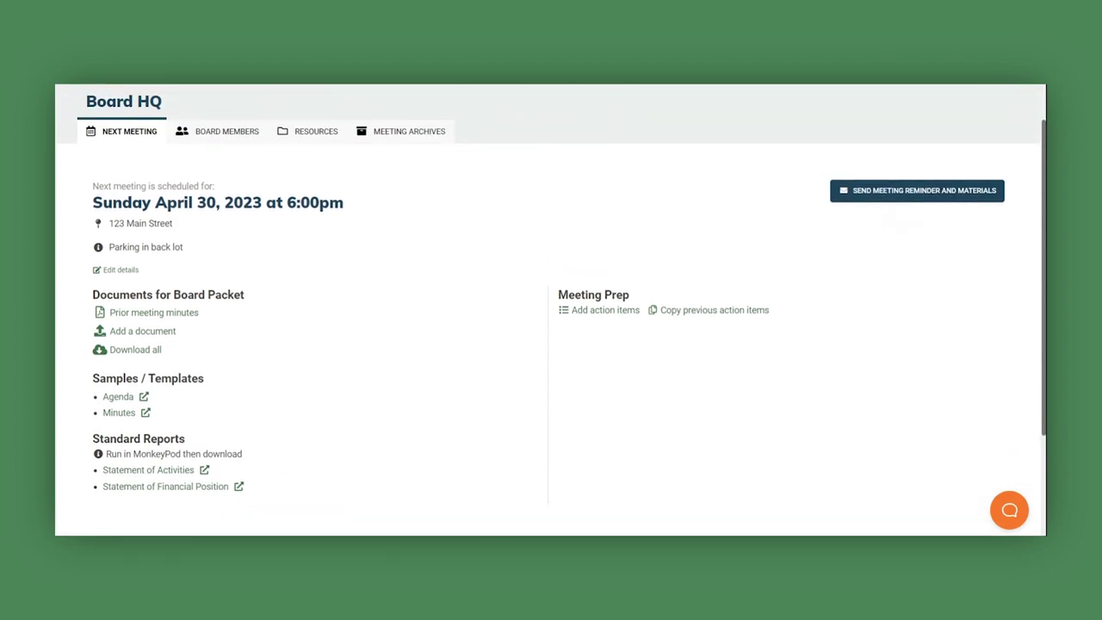
{"action": "scroll", "coordinate": [551, 309], "scroll_direction": "down", "scroll_amount": 1}
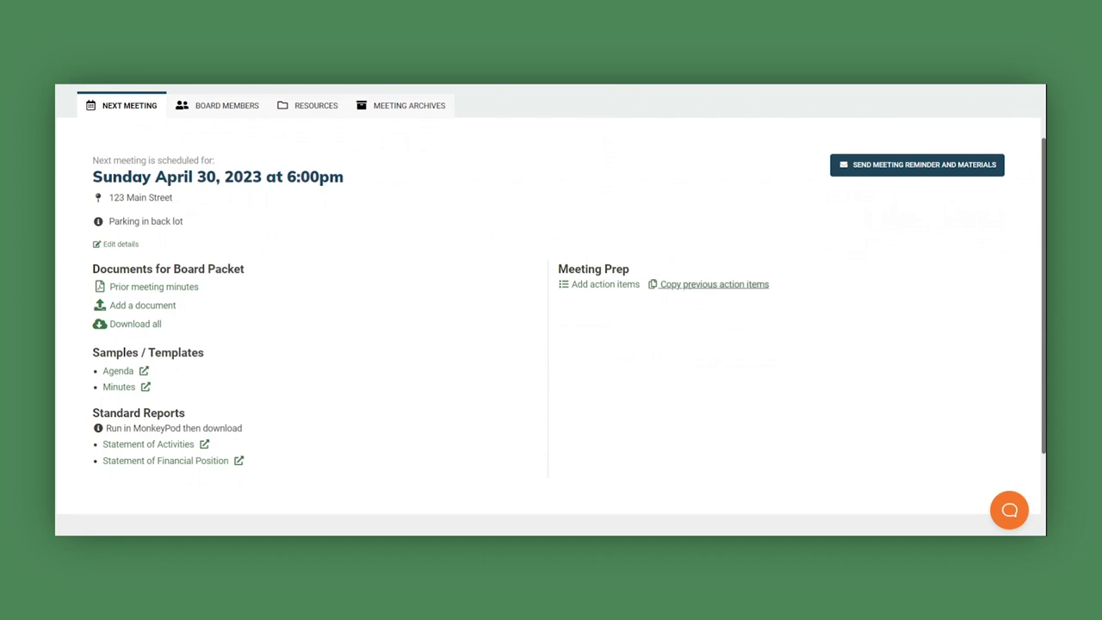
{"action": "left_click", "coordinate": [687, 288]}
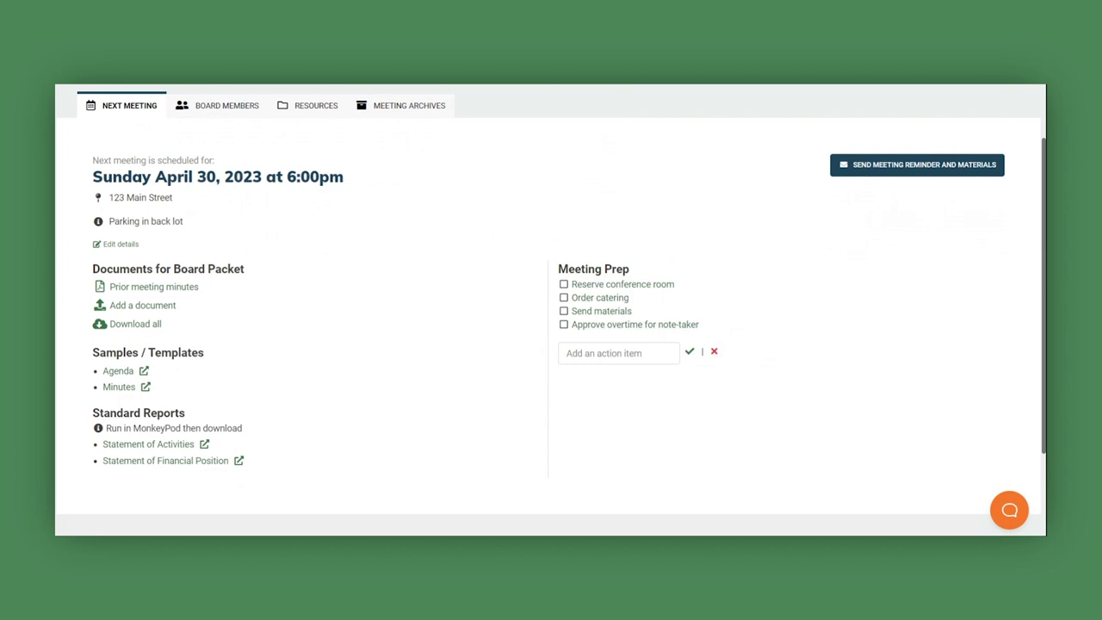
{"action": "left_click", "coordinate": [603, 353]}
{"action": "type", "text": "H"}
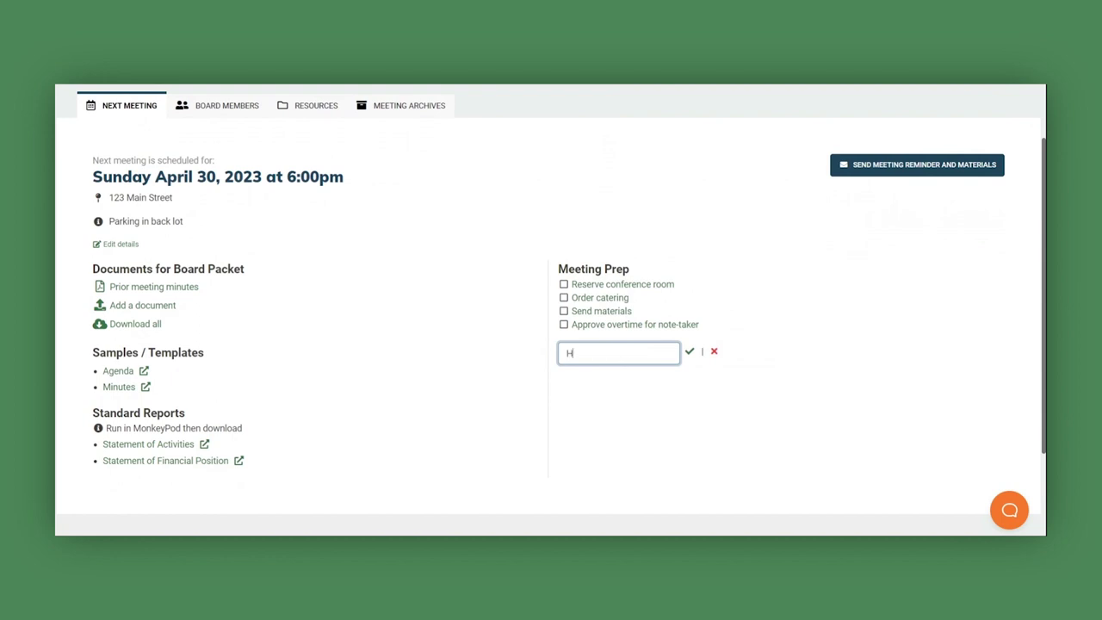
{"action": "type", "text": "ire additional security"}
{"action": "key", "text": "Return"}
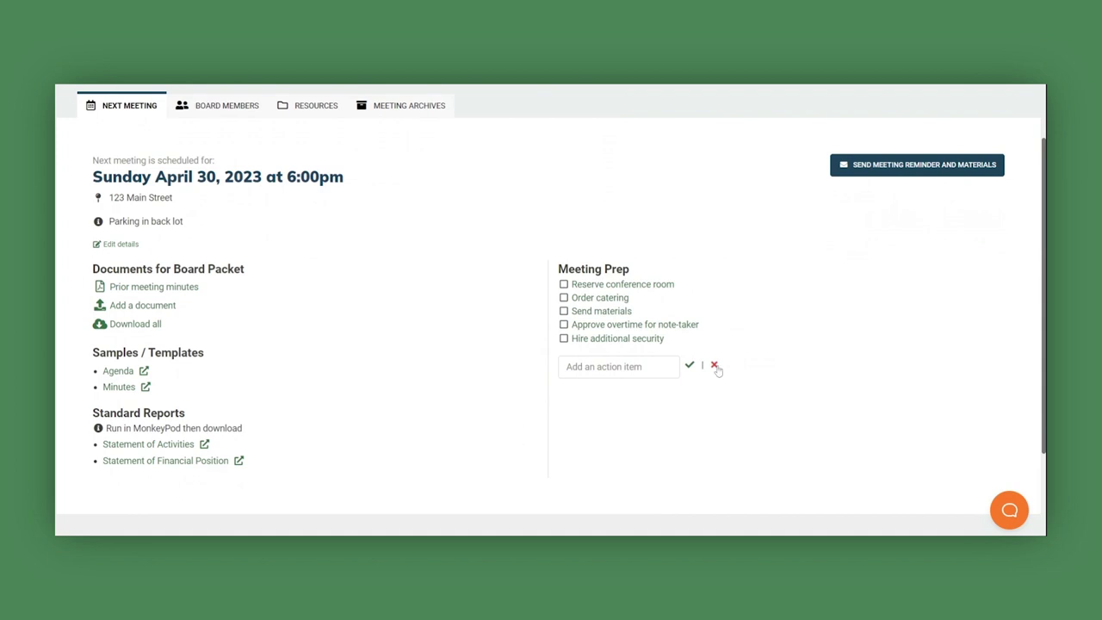
- Review the details of the "Reserve conference room" action item, including assignment, status, priority and due date, and close them
{"action": "left_click", "coordinate": [640, 286]}
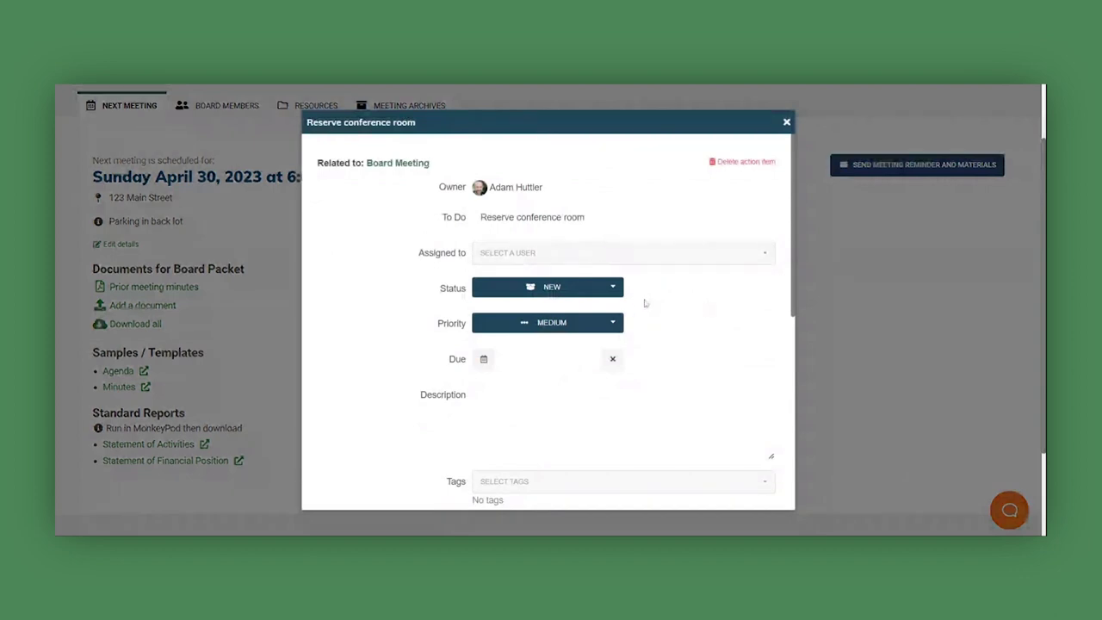
{"action": "scroll", "coordinate": [680, 321], "scroll_direction": "down", "scroll_amount": 1}
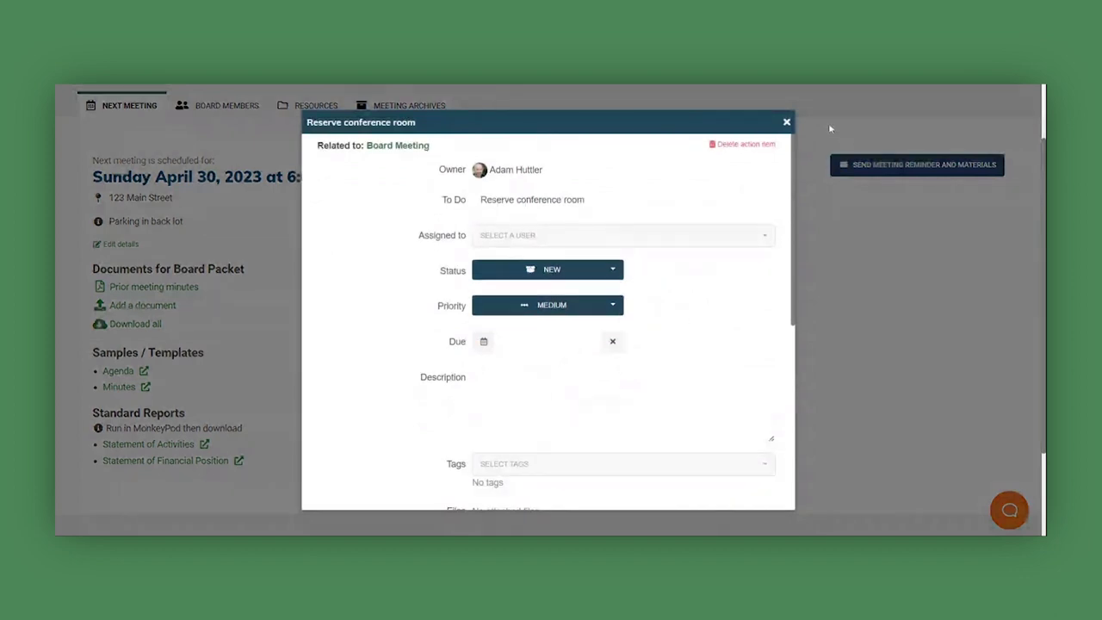
{"action": "left_click", "coordinate": [787, 123]}
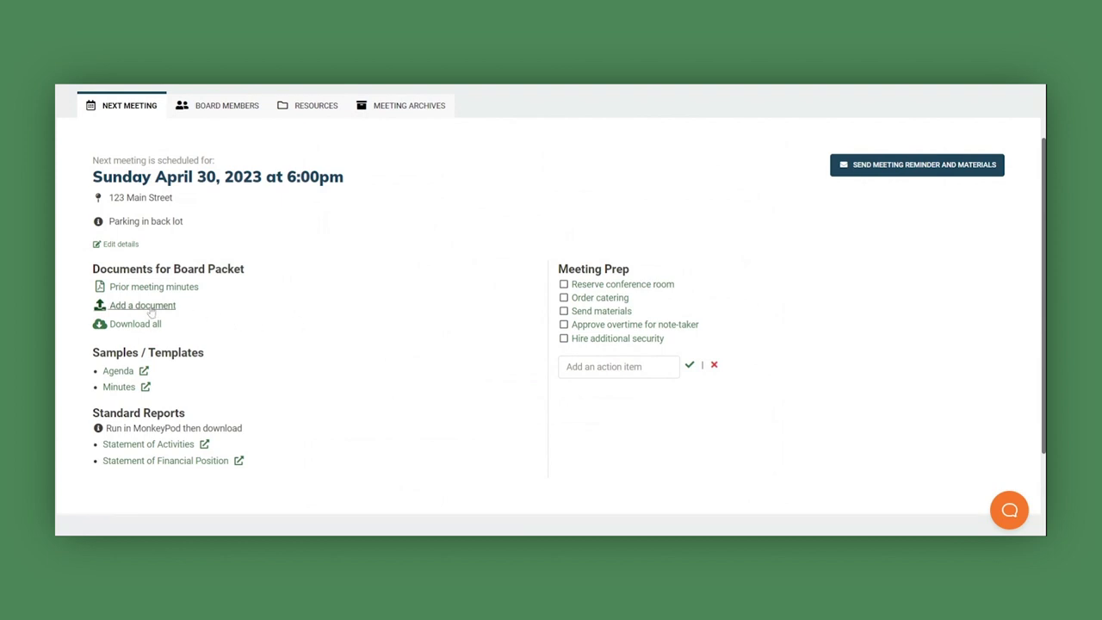
- Download all documents for the board packet
{"action": "left_click", "coordinate": [125, 324]}
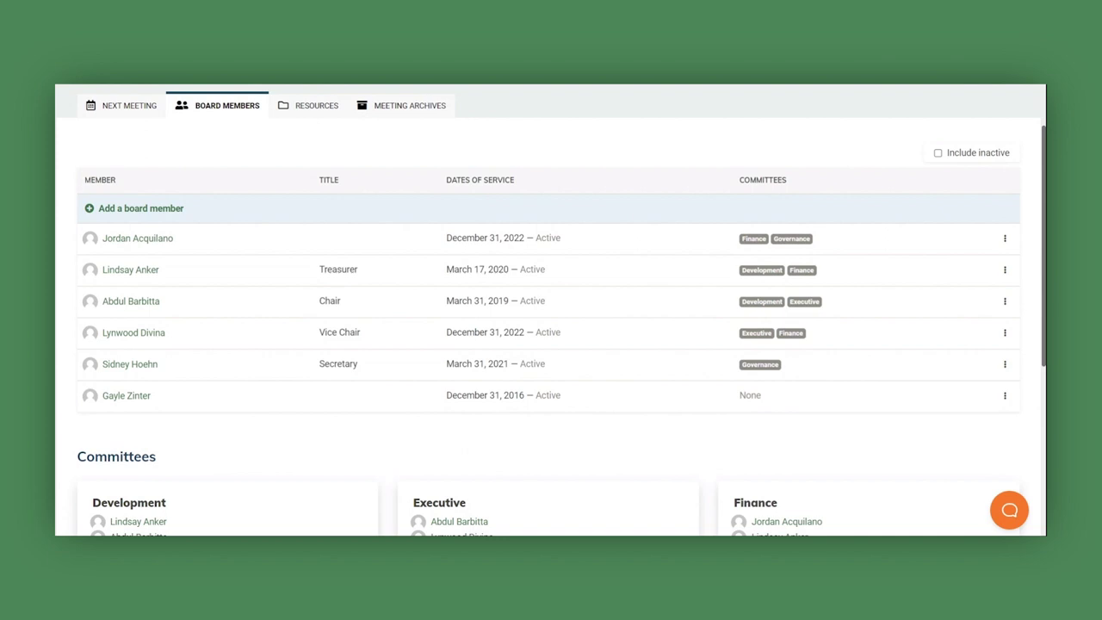
- Add a committee named "Nominating" to the board's committees
{"action": "scroll", "coordinate": [551, 310], "scroll_direction": "down", "scroll_amount": 3}
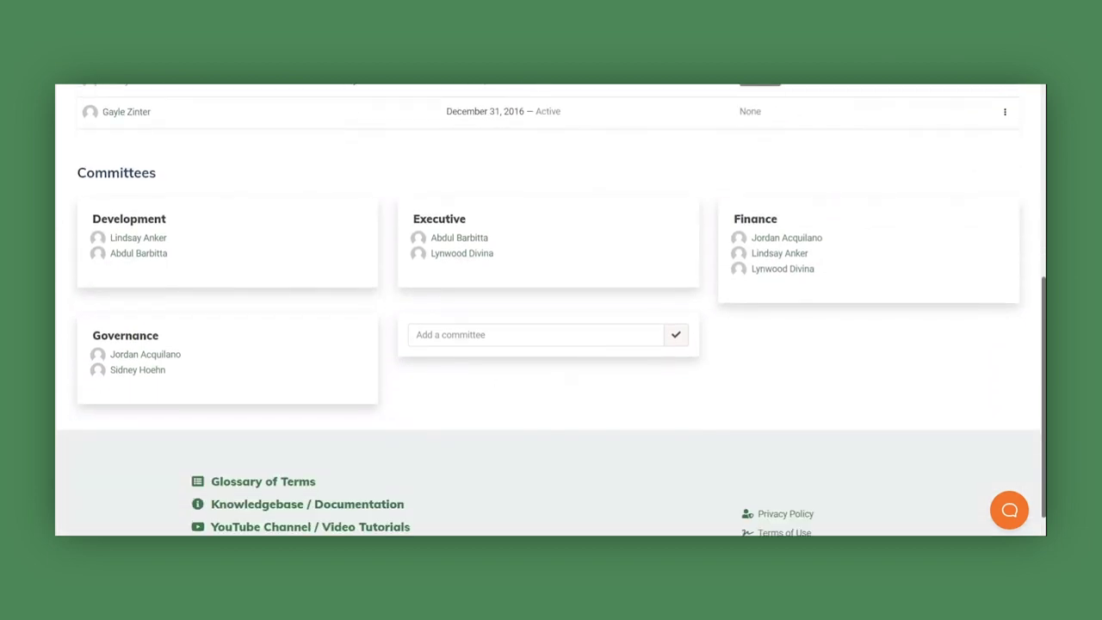
{"action": "left_click", "coordinate": [484, 327]}
{"action": "type", "text": "Nominating"}
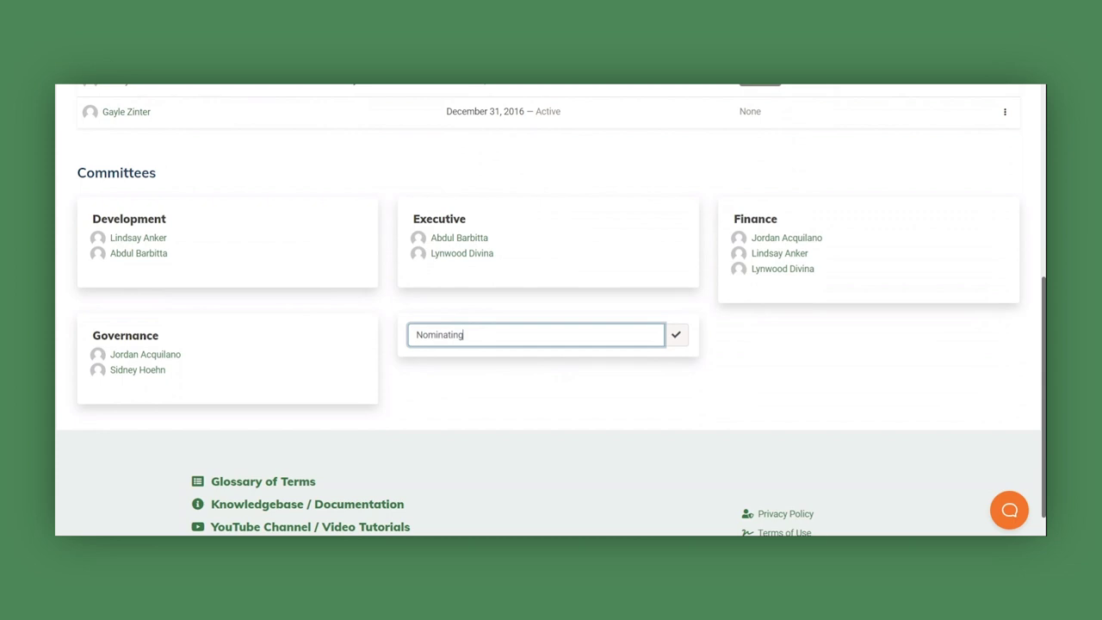
{"action": "key", "text": "Return"}
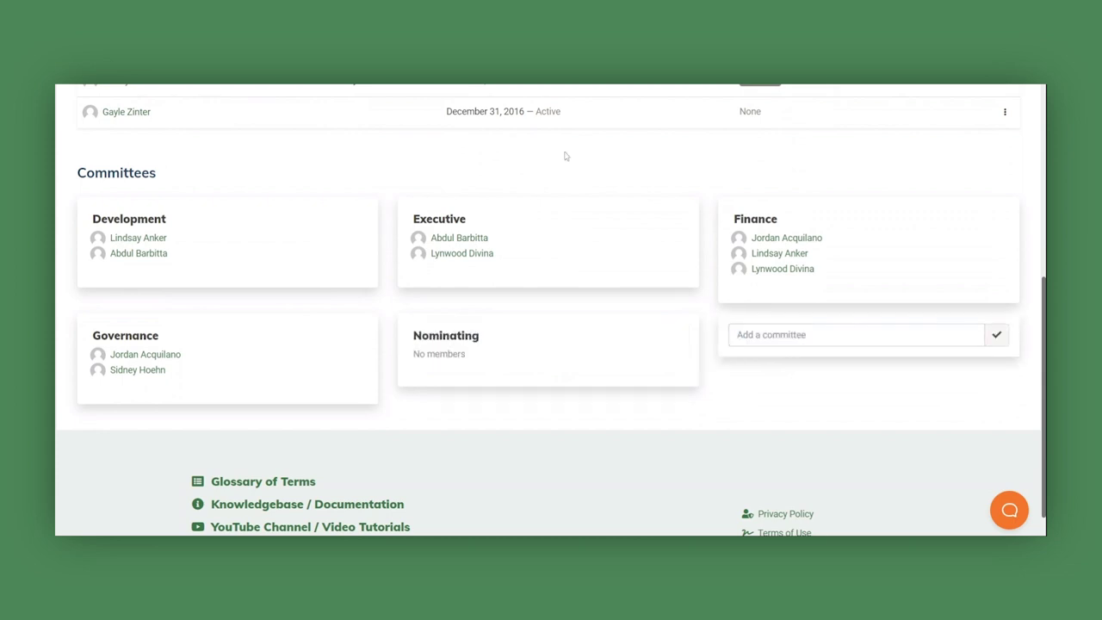
- Add the board Secretary to the Nominating committee and save the board member record
{"action": "scroll", "coordinate": [566, 156], "scroll_direction": "up", "scroll_amount": 1}
{"action": "scroll", "coordinate": [565, 156], "scroll_direction": "up", "scroll_amount": 3}
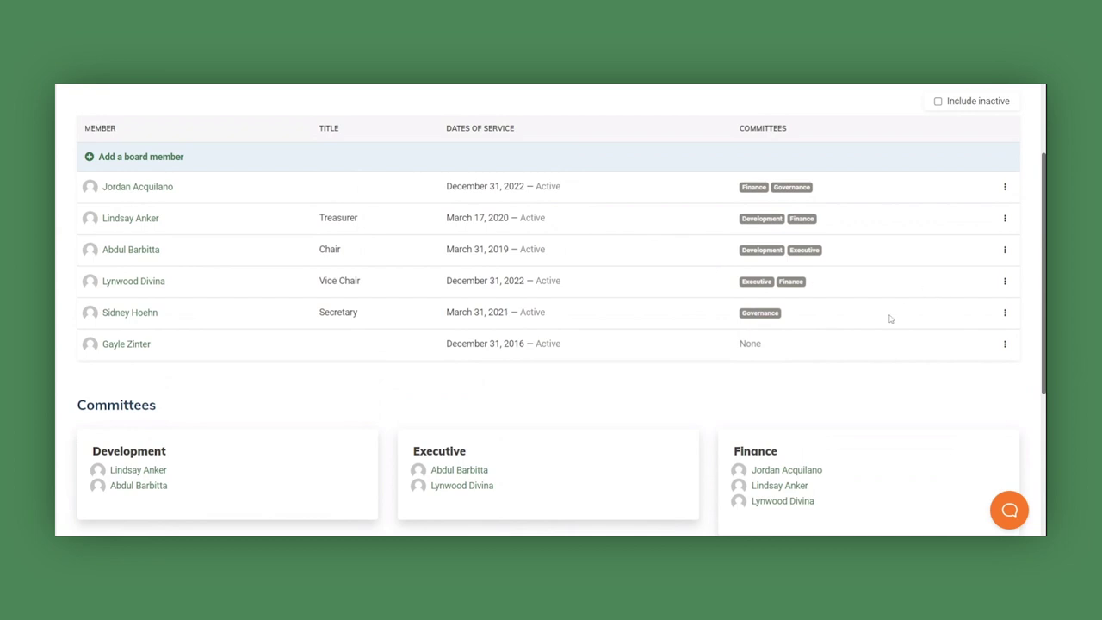
{"action": "left_click", "coordinate": [1004, 312]}
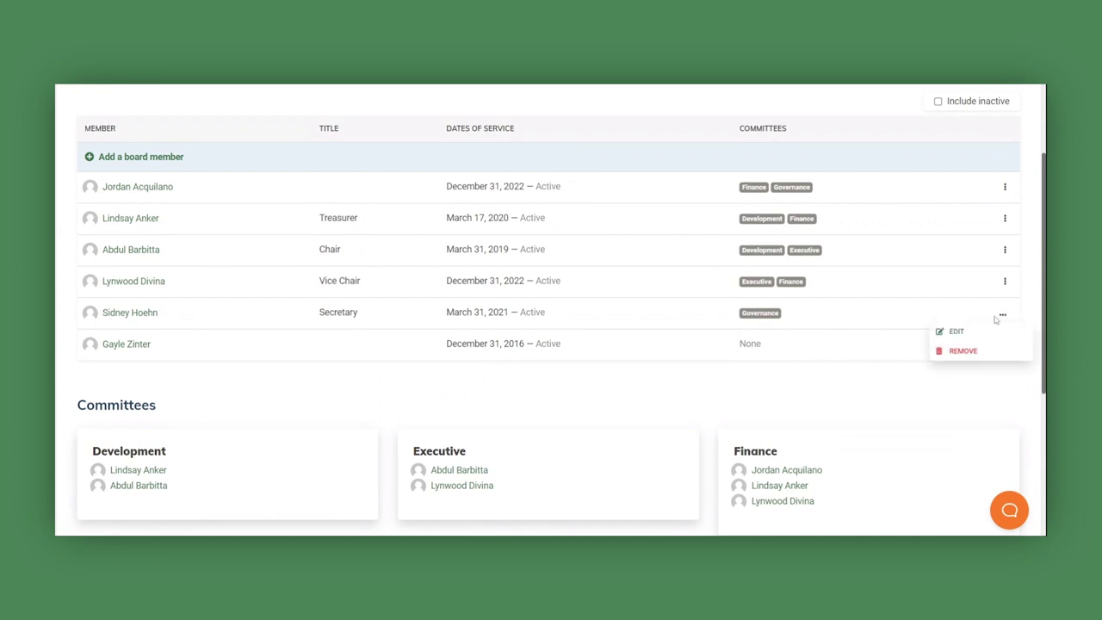
{"action": "left_click", "coordinate": [956, 332]}
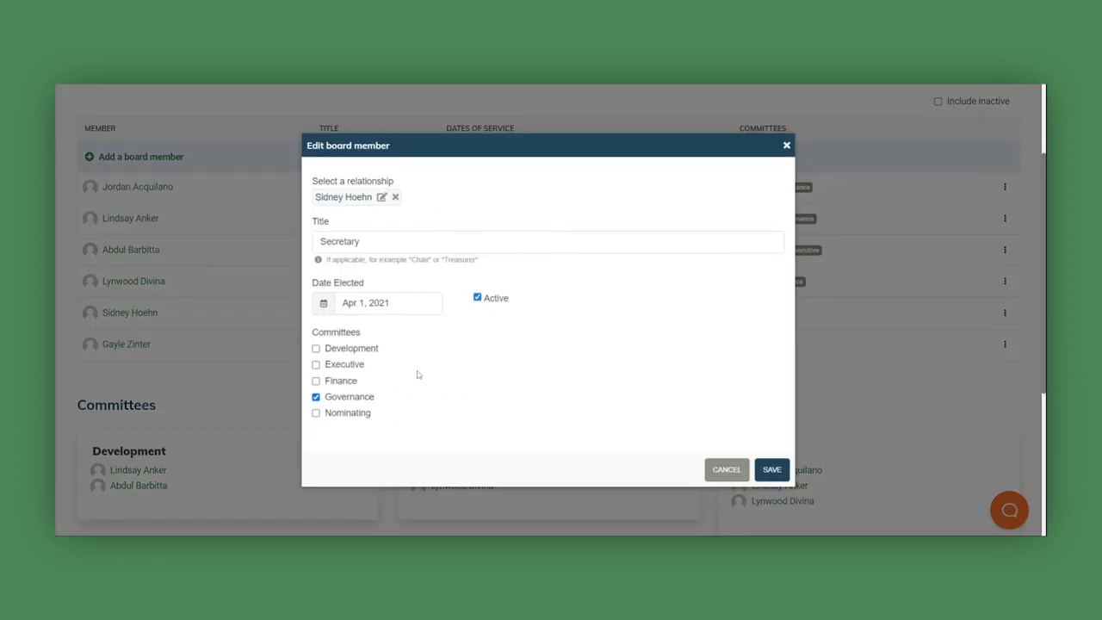
{"action": "left_click", "coordinate": [342, 414]}
{"action": "left_click", "coordinate": [772, 471]}
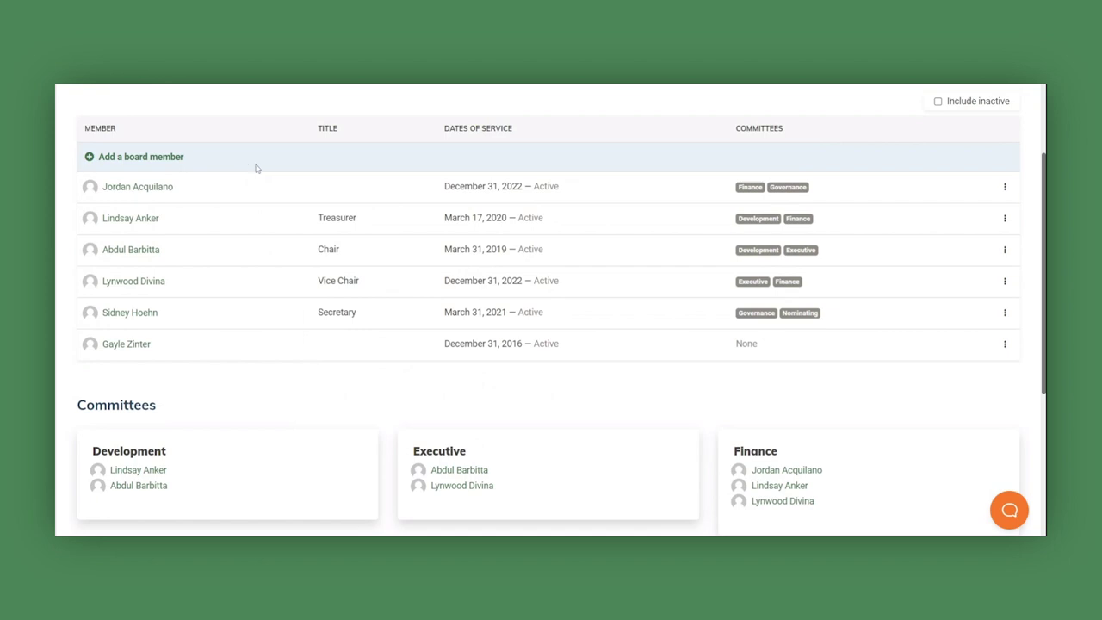
- Open the form for adding a board member
{"action": "left_click", "coordinate": [150, 159]}
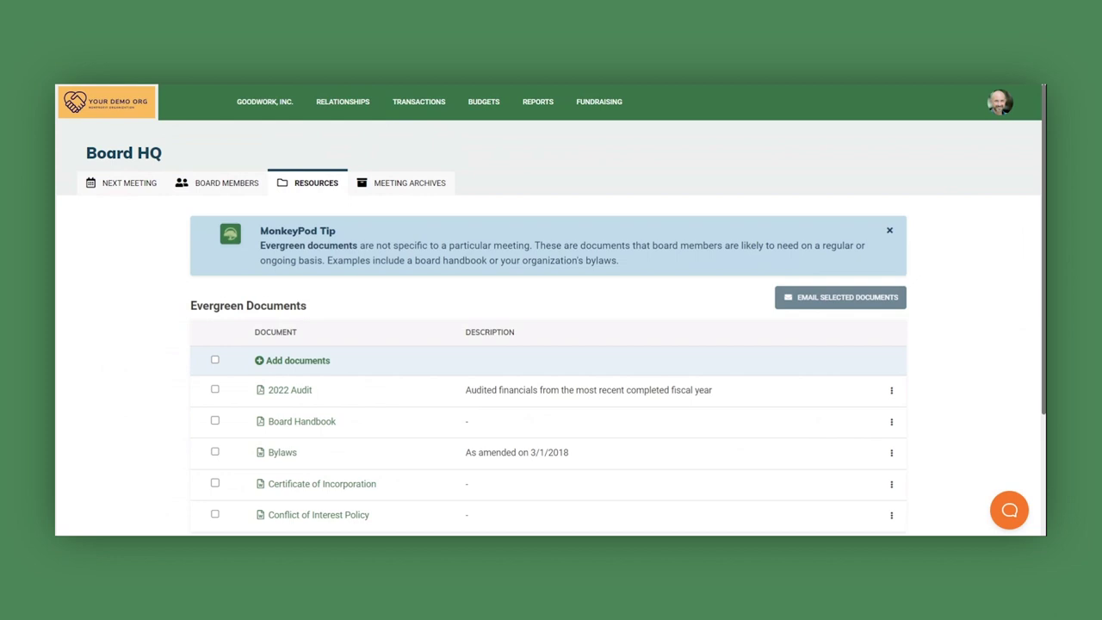
- Email the Bylaws from the evergreen documents to all six individual board members, keeping the default introduction and signature
{"action": "scroll", "coordinate": [550, 310], "scroll_direction": "down", "scroll_amount": 1}
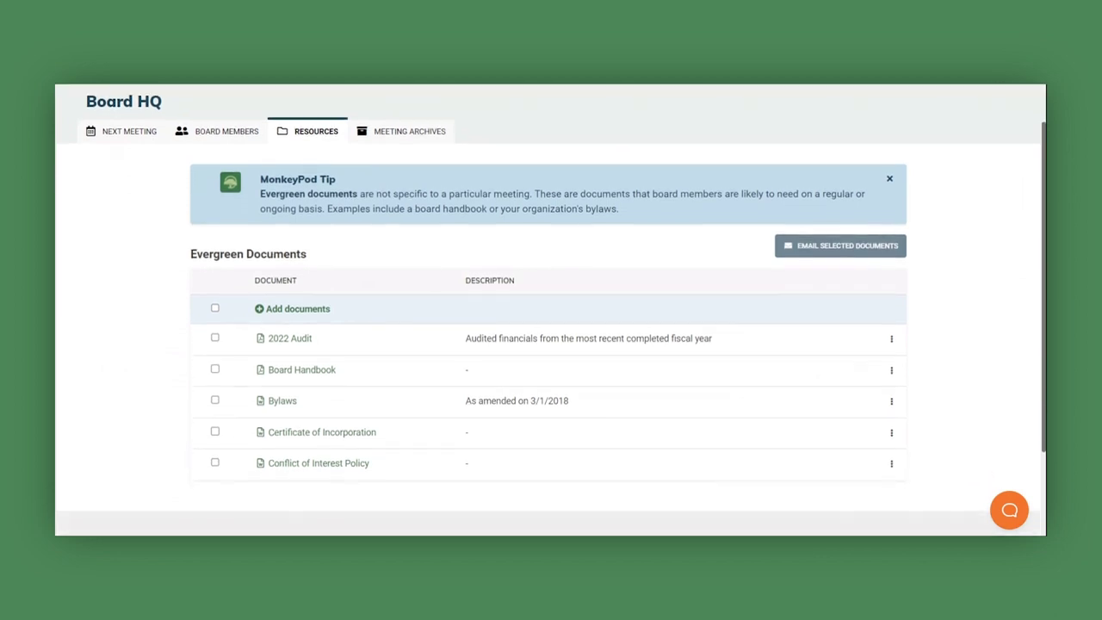
{"action": "scroll", "coordinate": [550, 309], "scroll_direction": "down", "scroll_amount": 1}
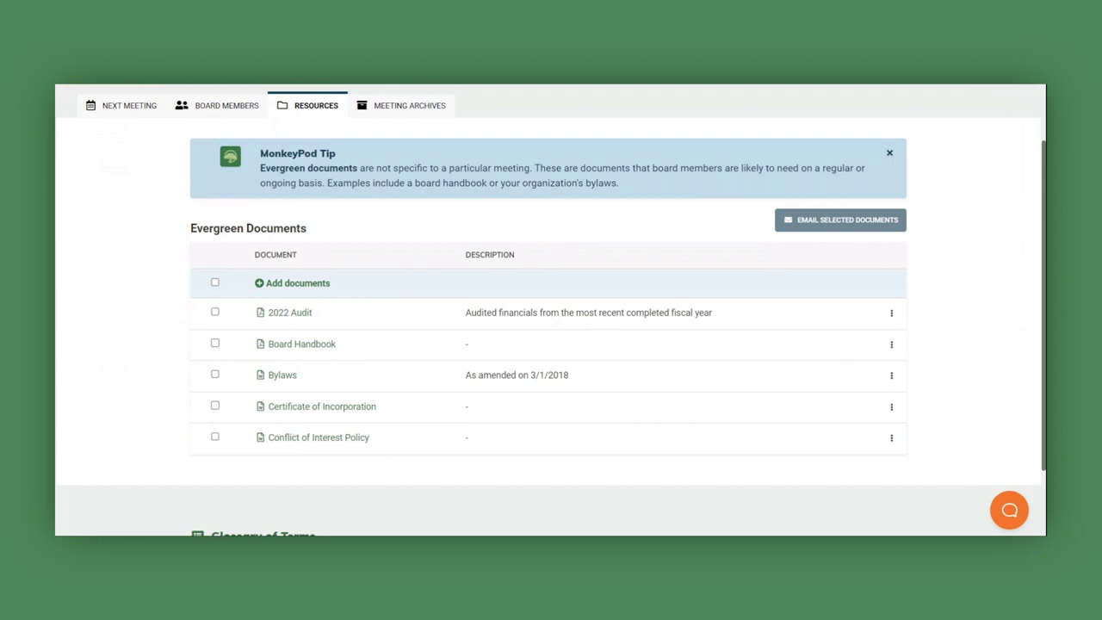
{"action": "left_click", "coordinate": [215, 376]}
{"action": "left_click", "coordinate": [840, 221]}
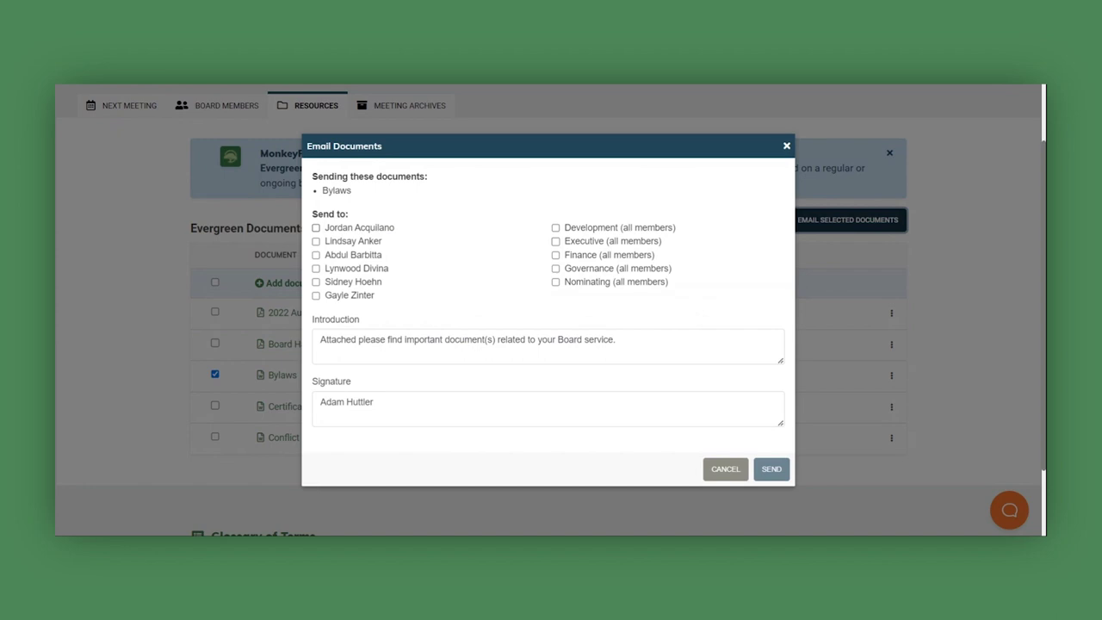
{"action": "left_click", "coordinate": [371, 230]}
{"action": "left_click", "coordinate": [371, 244]}
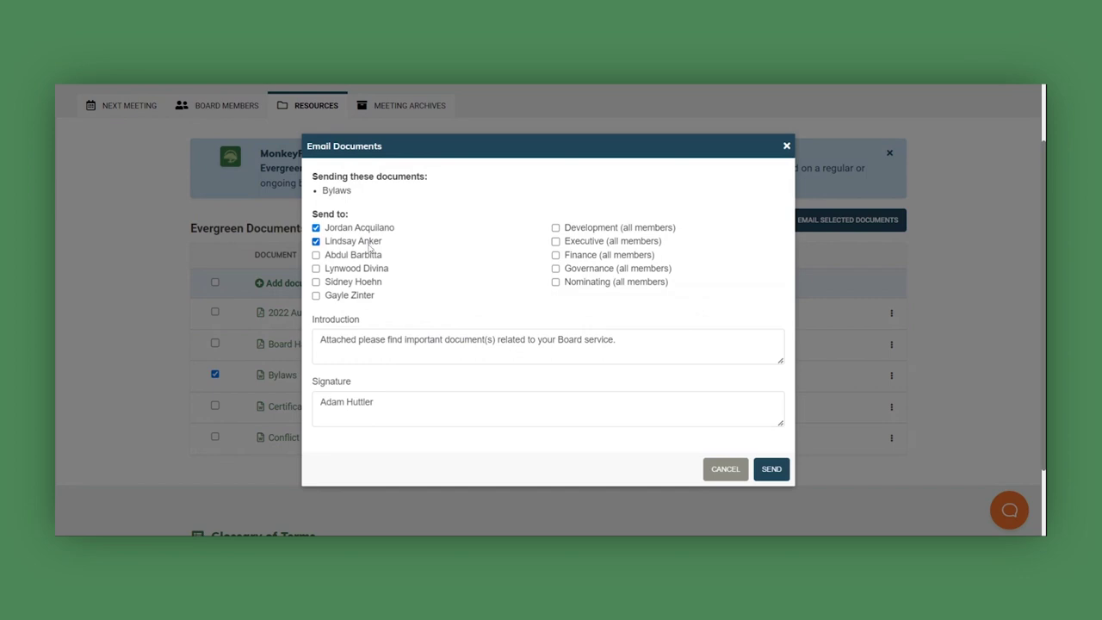
{"action": "left_click", "coordinate": [375, 258]}
{"action": "left_click", "coordinate": [381, 274]}
{"action": "left_click", "coordinate": [365, 285]}
{"action": "left_click", "coordinate": [365, 300]}
{"action": "left_click", "coordinate": [772, 469]}
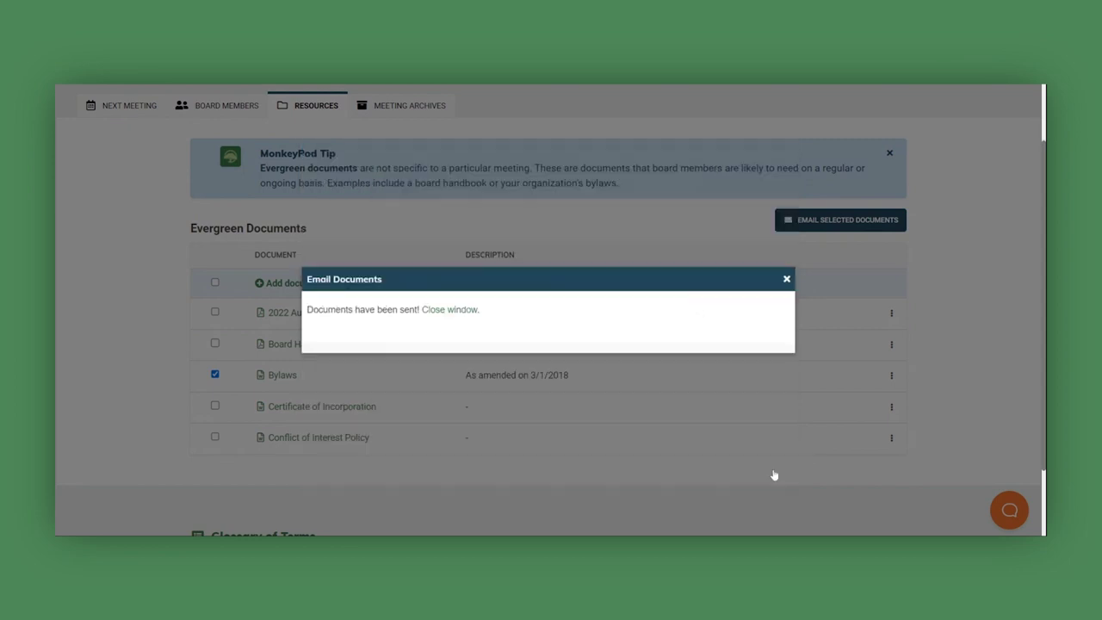
{"action": "left_click", "coordinate": [786, 279]}
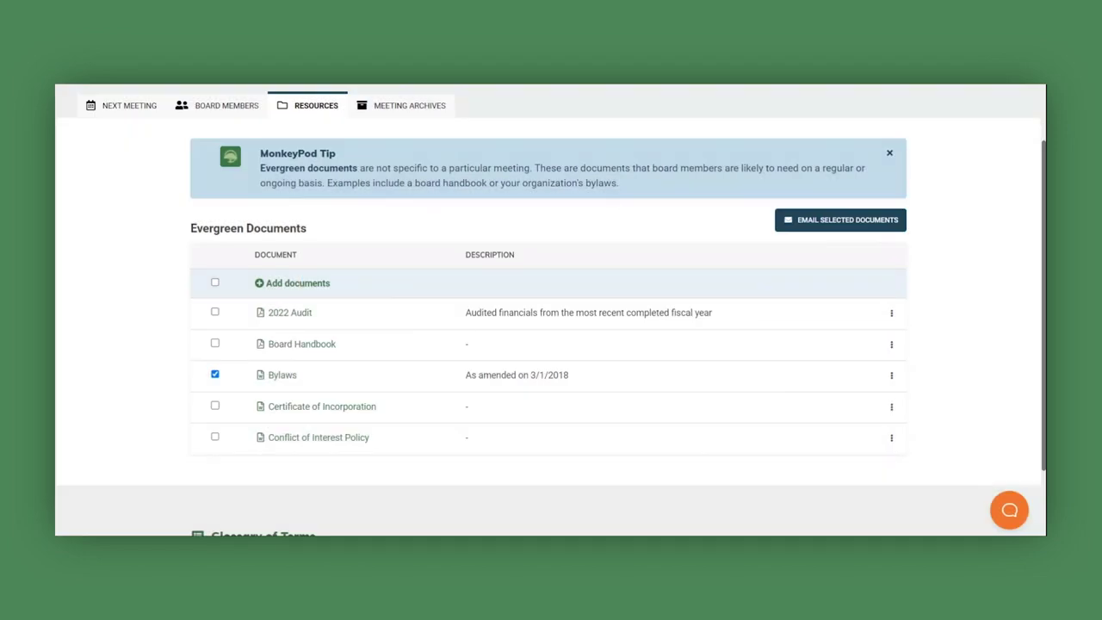
- In the meeting archives, mark the incomplete action items of the March 31, 2023 meeting as complete
{"action": "left_click", "coordinate": [409, 105]}
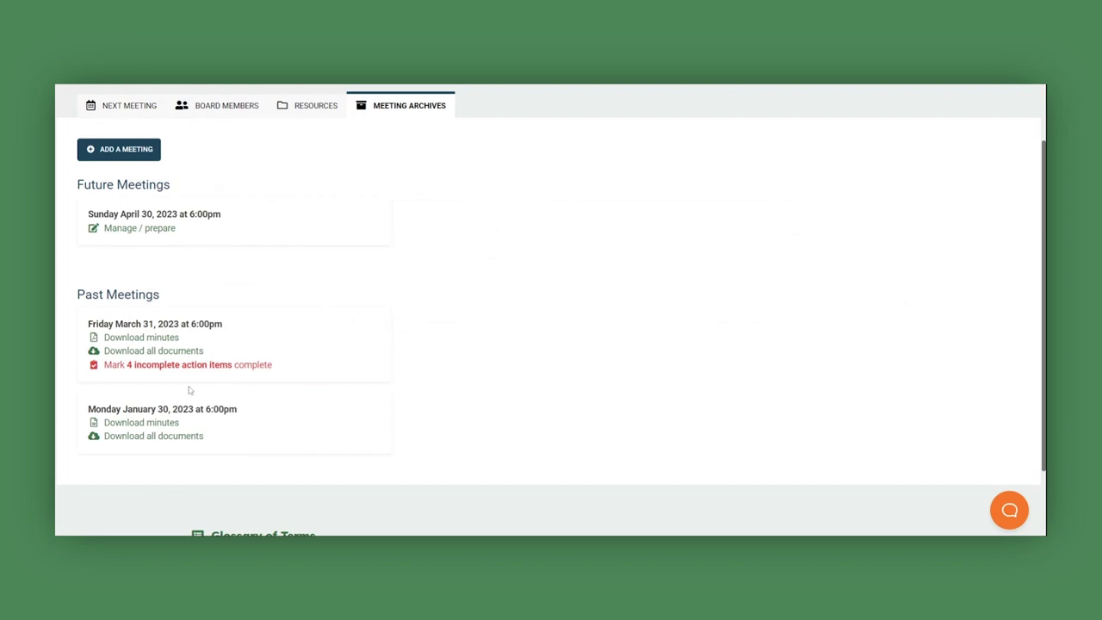
{"action": "left_click", "coordinate": [166, 367]}
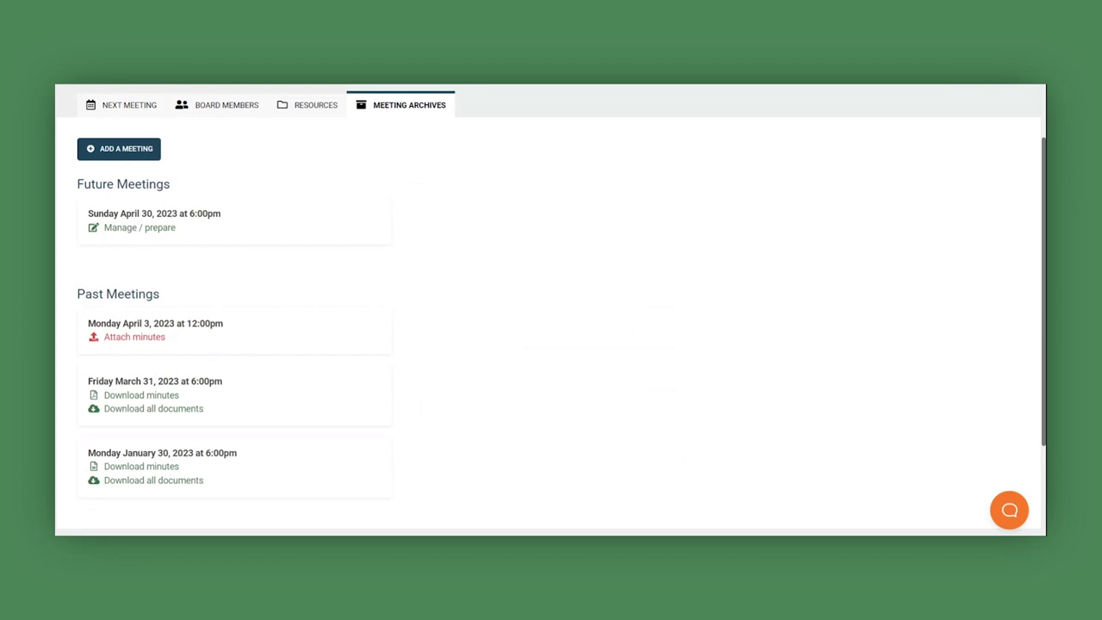
- Open the MonkeyPod app marketplace and examine the Board HQ listing's features and pricing
{"action": "scroll", "coordinate": [551, 310], "scroll_direction": "up", "scroll_amount": 2}
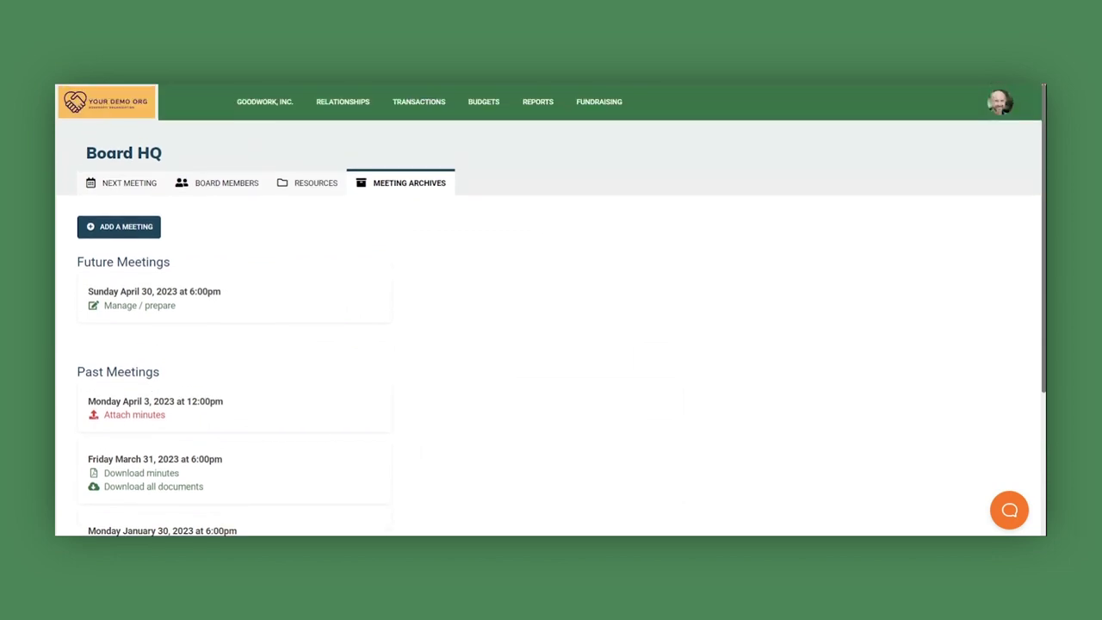
{"action": "left_click", "coordinate": [559, 162]}
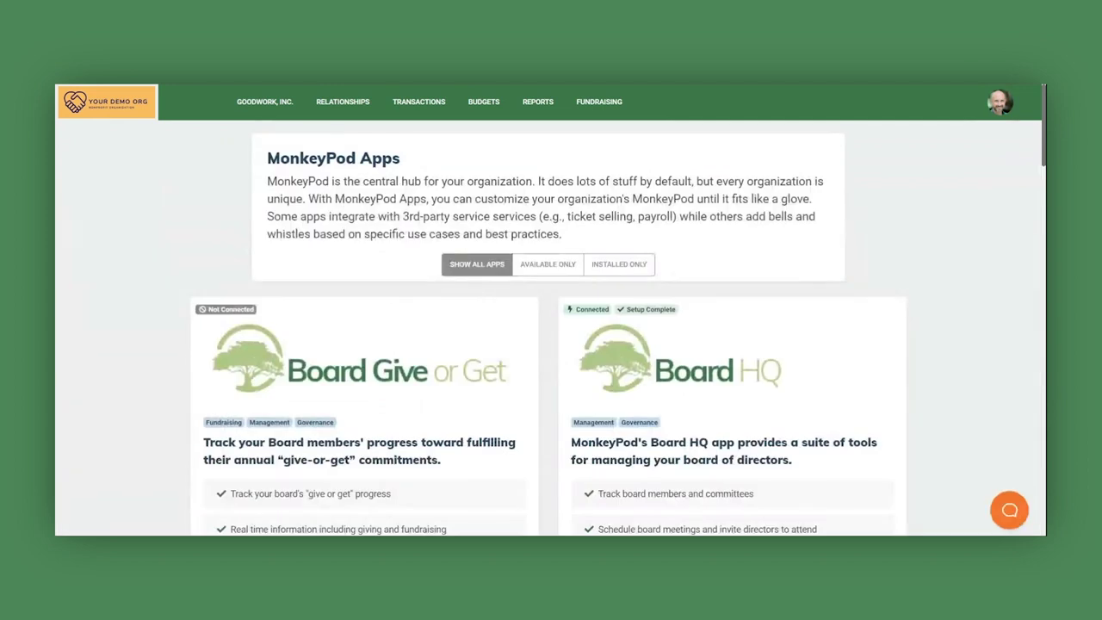
{"action": "scroll", "coordinate": [551, 310], "scroll_direction": "down", "scroll_amount": 3}
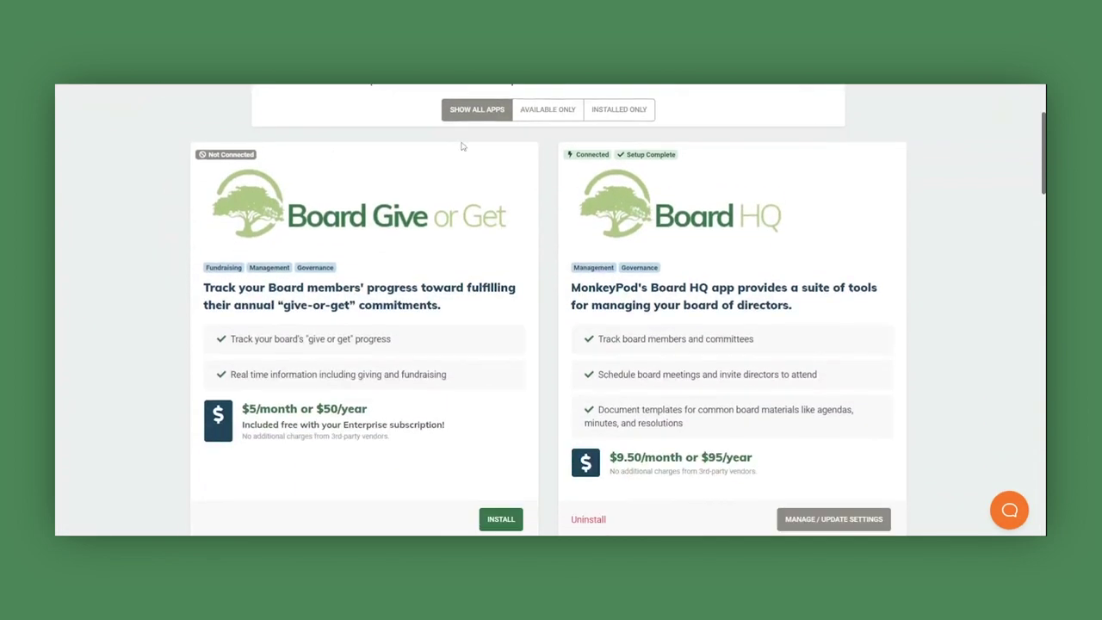